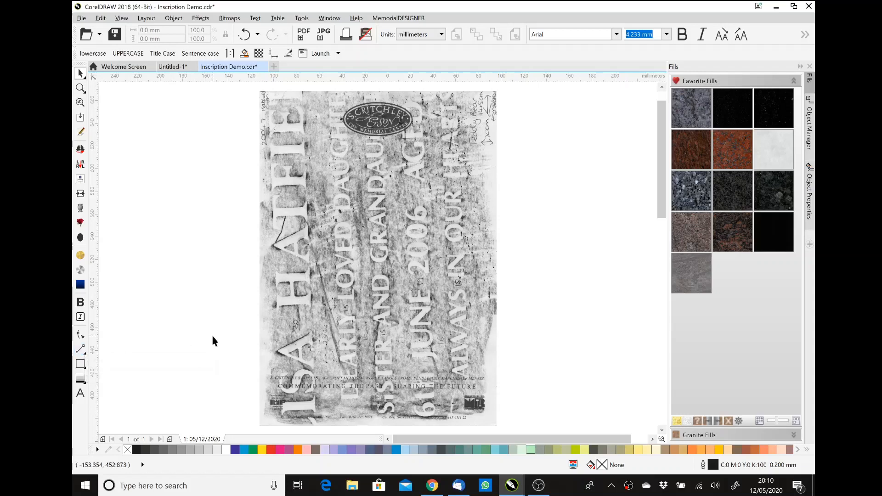
Draw a reference line about 210 mm long along the base of the name lettering and show the MemorialDESIGNER toolbar
click(80, 351)
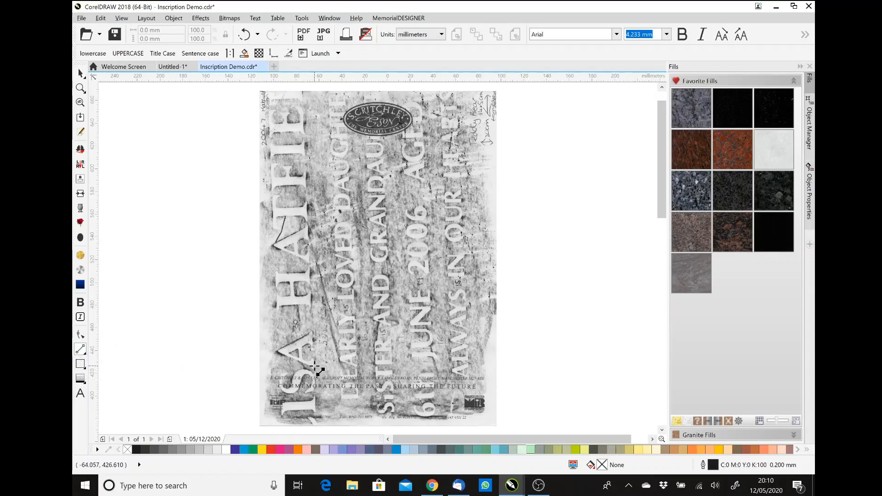
drag(315, 366, 306, 128)
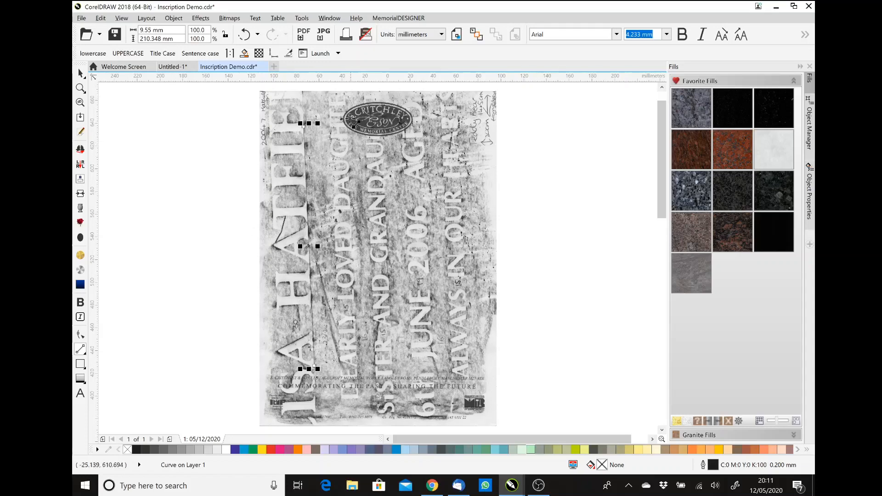
right_click(329, 41)
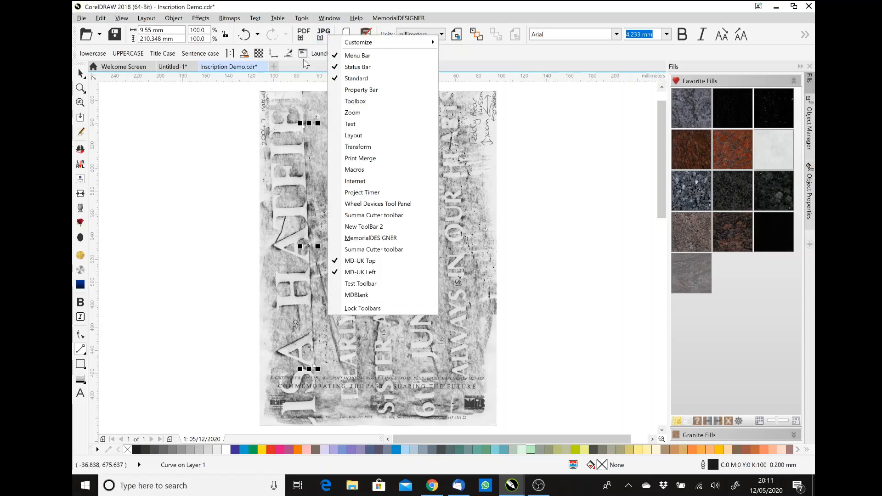
click(381, 238)
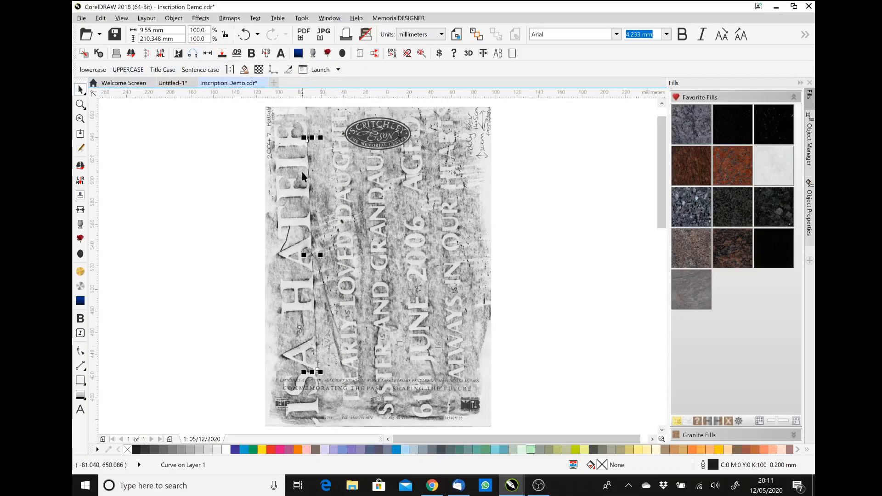
Straighten the scanned rubbing horizontally against the reference line with Auto Size
shift+click(394, 205)
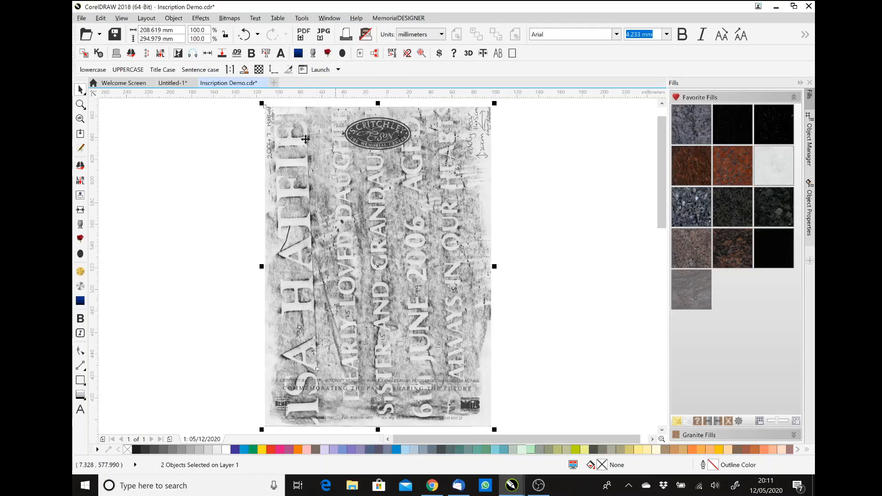
click(208, 55)
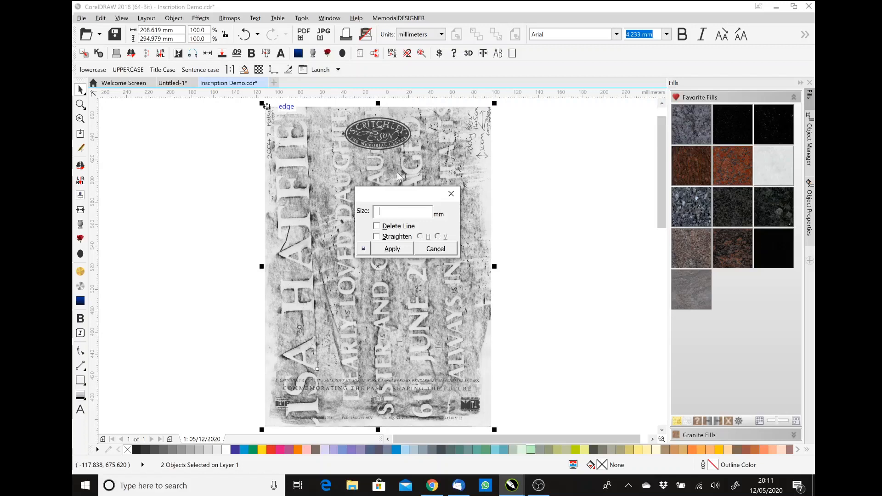
click(377, 237)
click(393, 249)
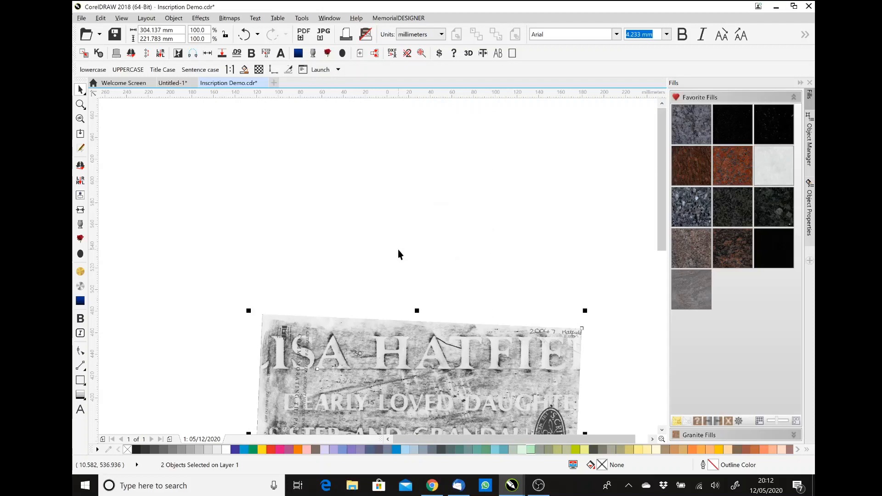
Delete the reference line from the straightened rubbing, and undo both the deletion and the straightening
click(363, 280)
click(359, 369)
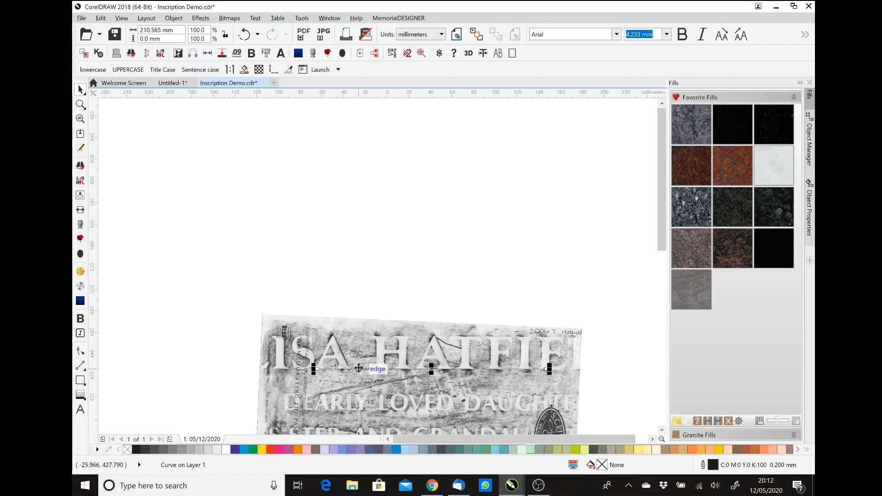
key(Delete)
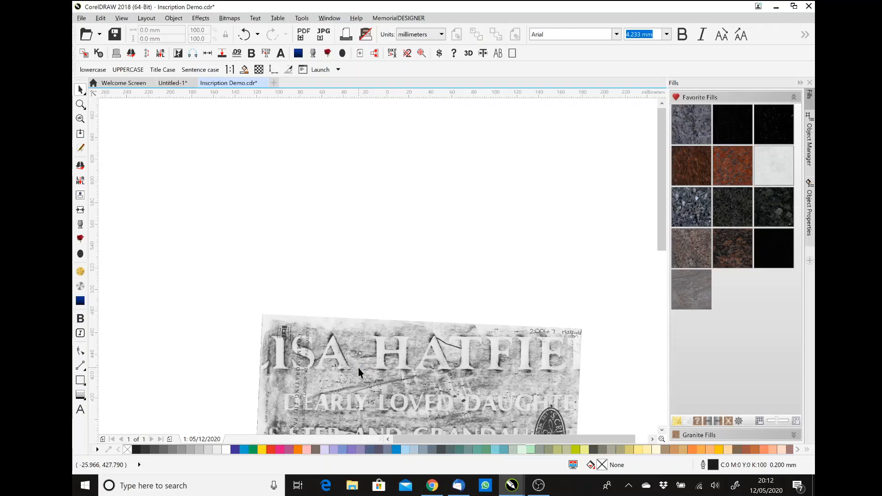
click(359, 373)
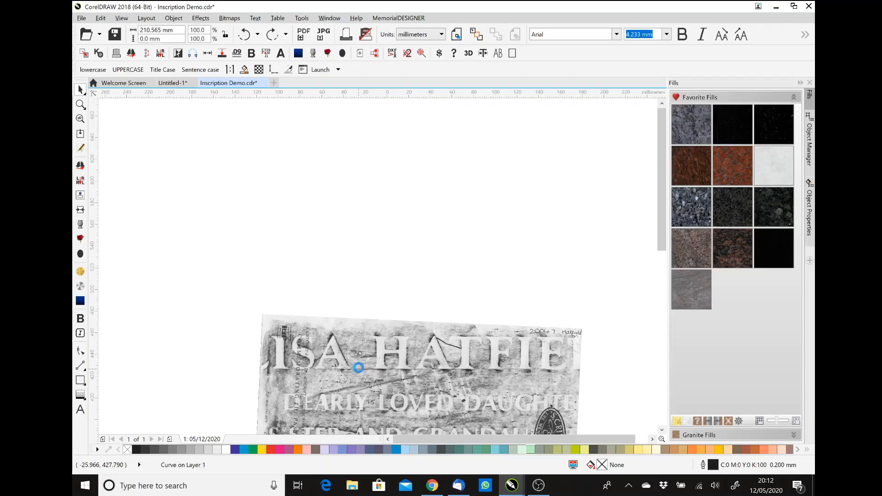
key(ctrl+r)
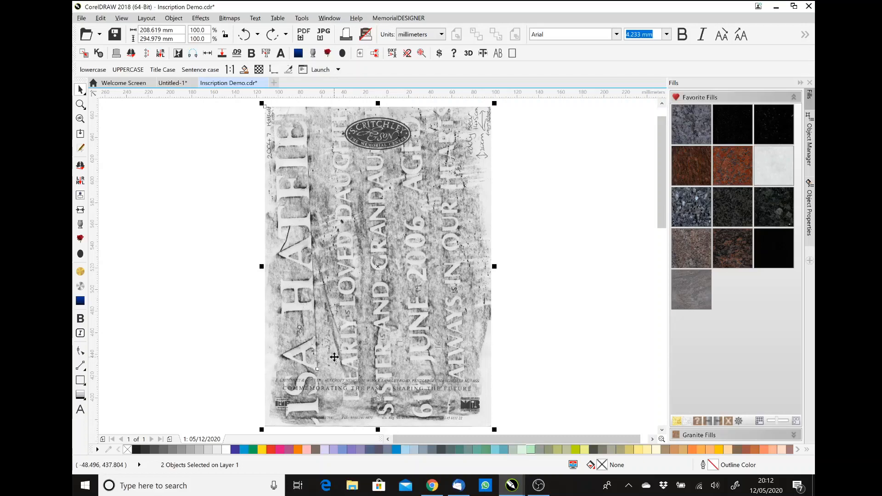
Delete the reference line and scale the rubbing image down proportionally to about 66 percent
click(238, 303)
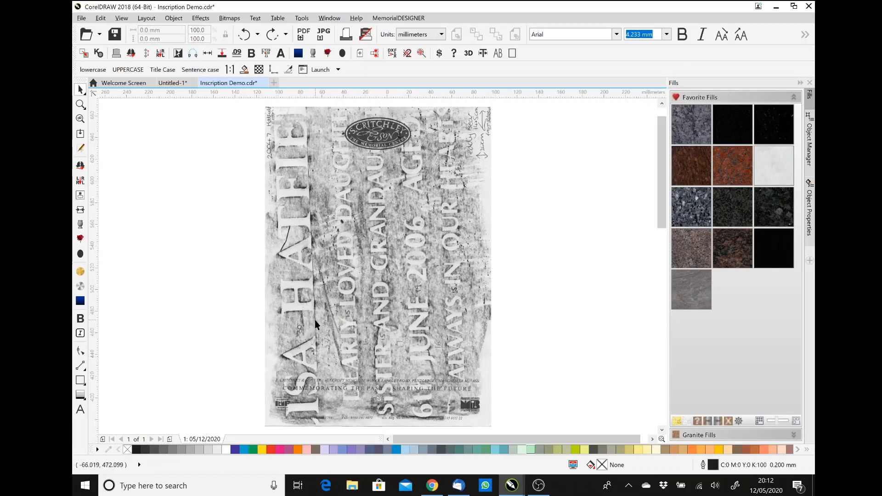
click(315, 320)
key(Escape)
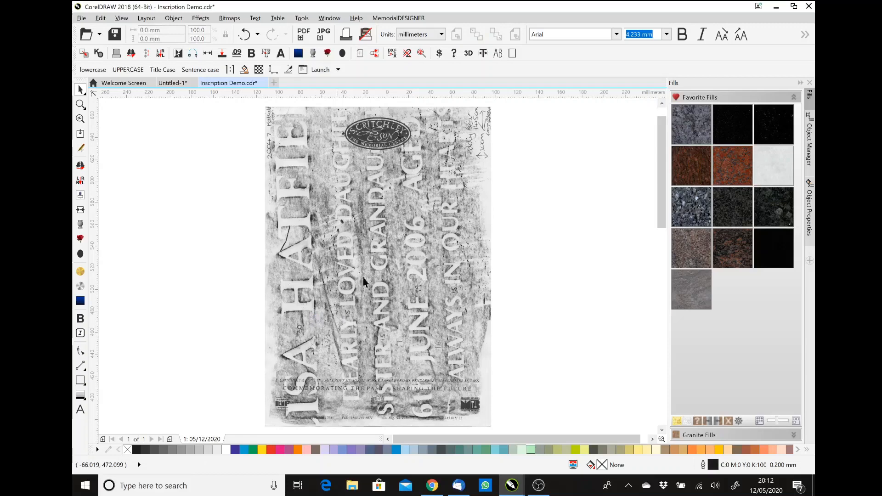
click(469, 156)
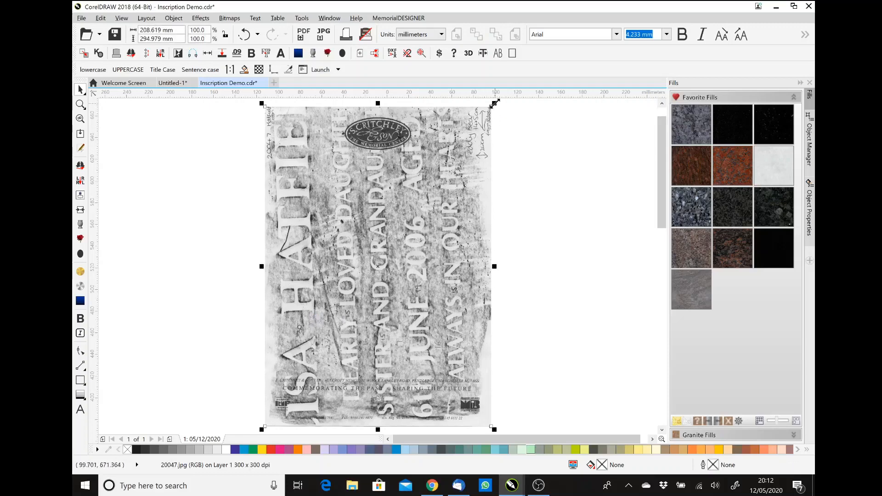
drag(494, 104, 460, 216)
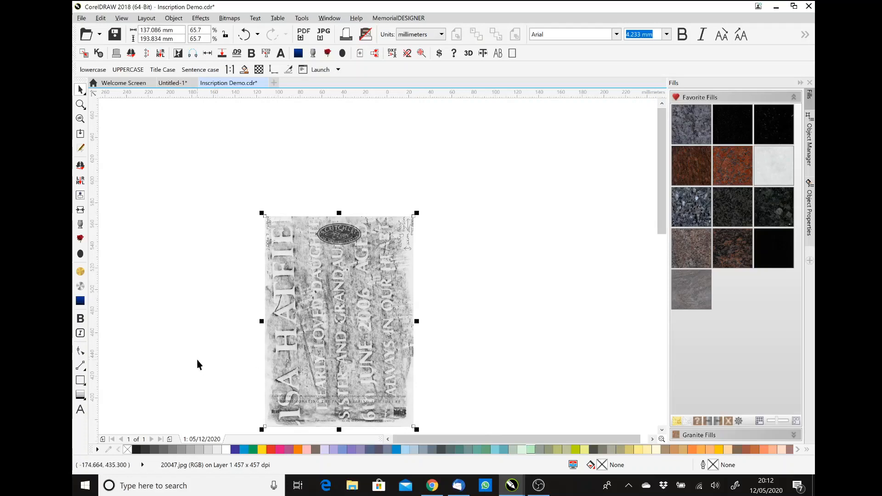
Draw a reference line about 94 mm long along the base of the name lettering and select it together with the rubbing
click(81, 367)
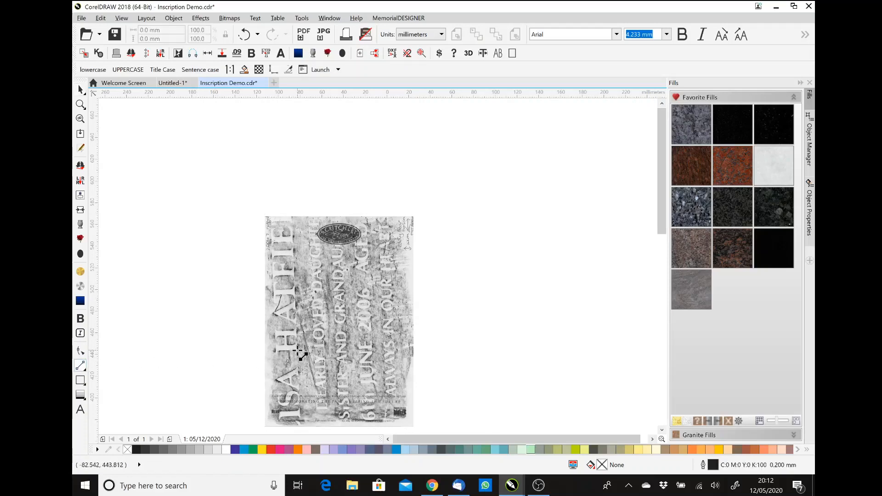
drag(298, 352, 294, 247)
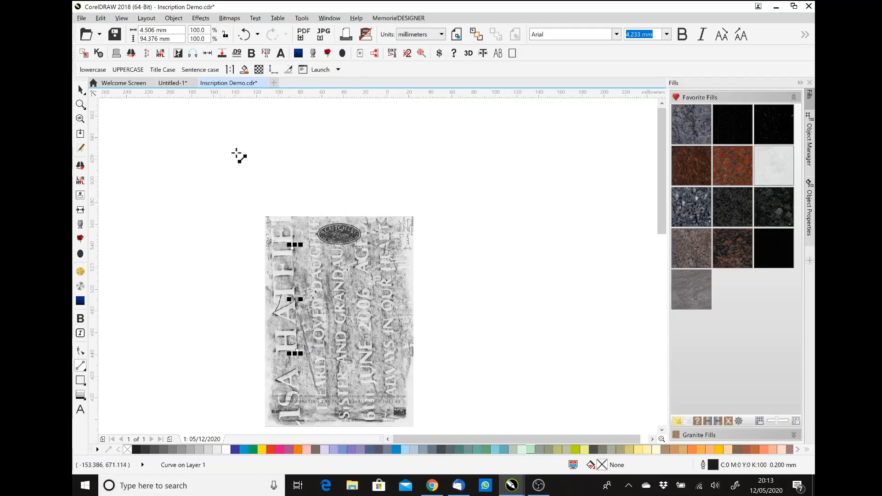
click(80, 90)
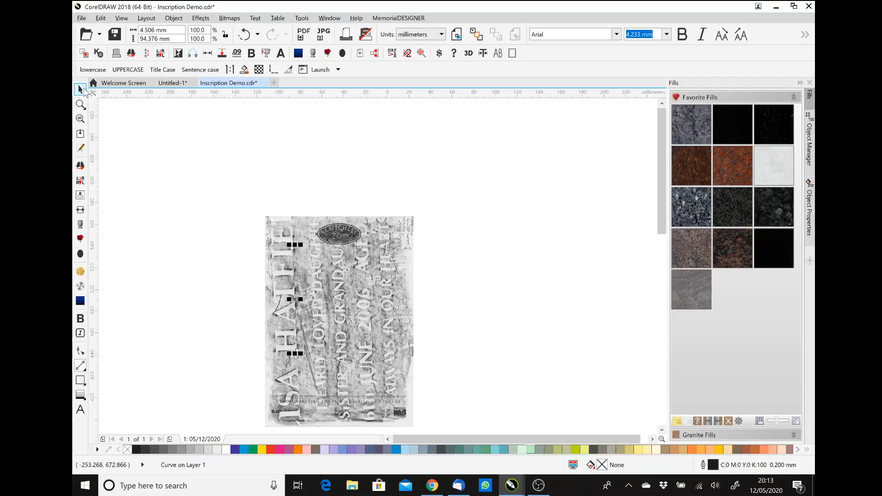
shift+click(338, 248)
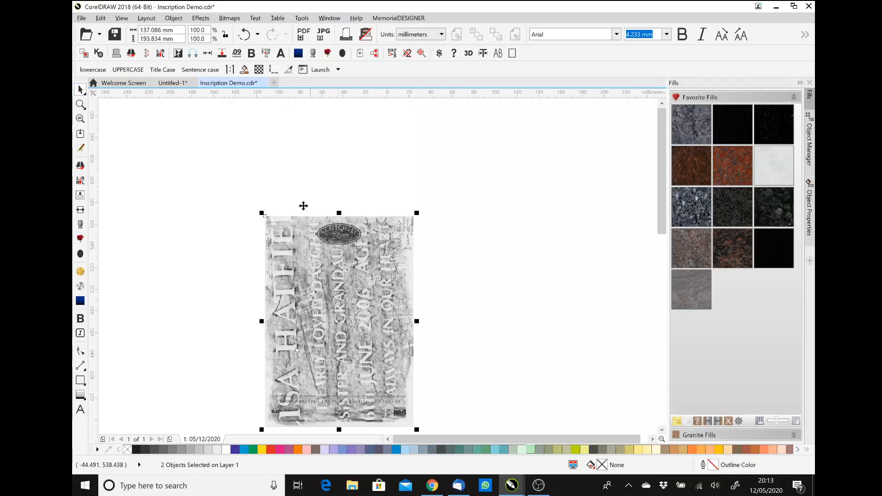
Try Auto Size on the rubbing at 120 mm with Delete Line and Straighten enabled, and undo the result
click(207, 54)
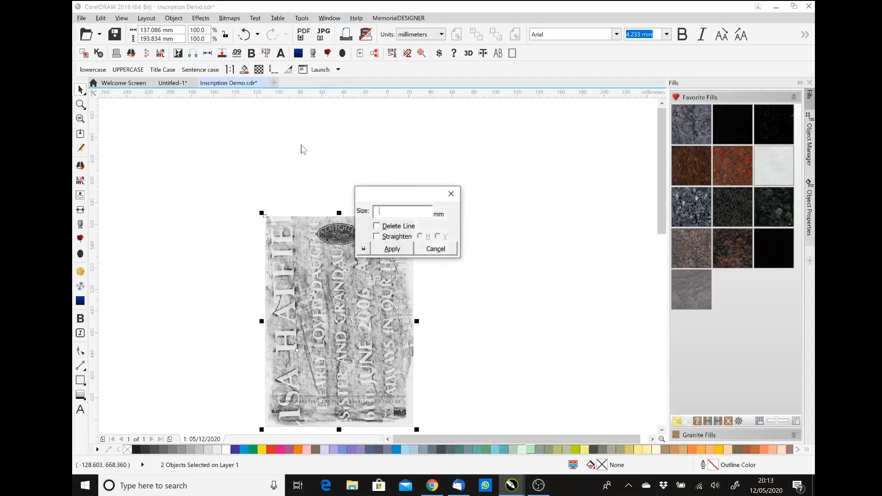
text(120)
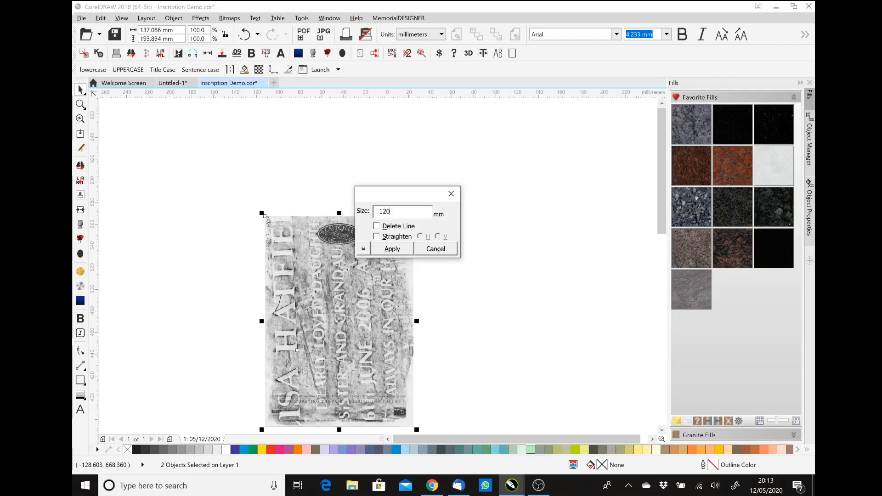
click(378, 226)
click(377, 237)
click(399, 253)
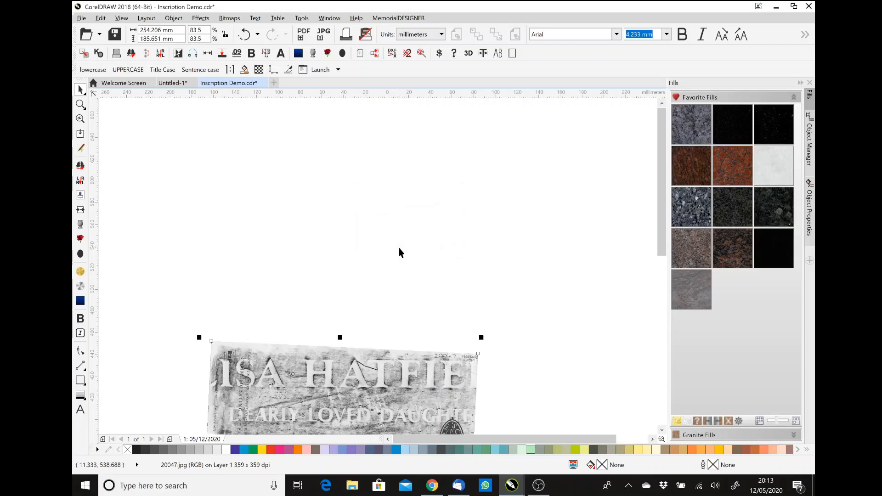
key(ctrl+z)
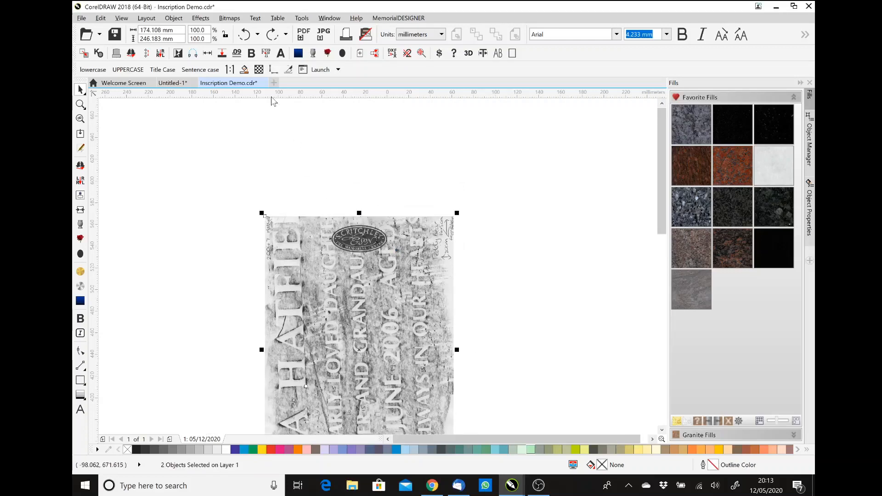
Auto Size the rubbing so the reference line represents 240 mm, deleting the line and straightening the image horizontally
click(221, 54)
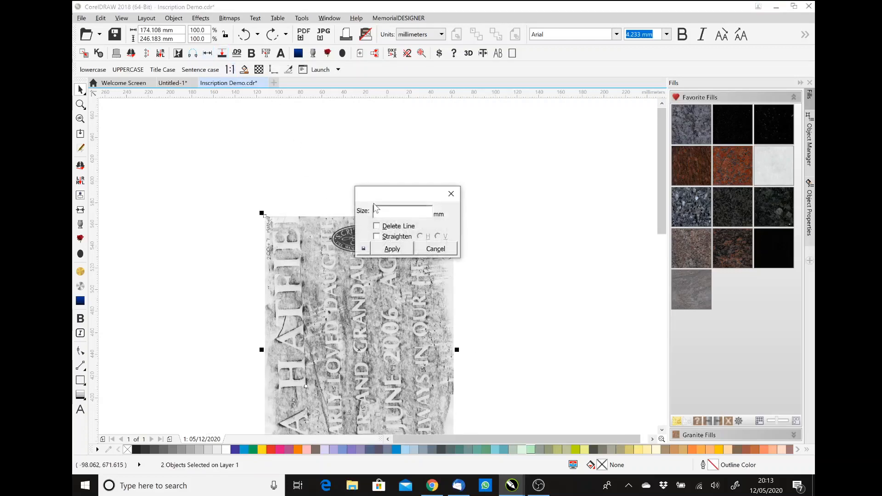
text(240)
click(377, 226)
click(377, 237)
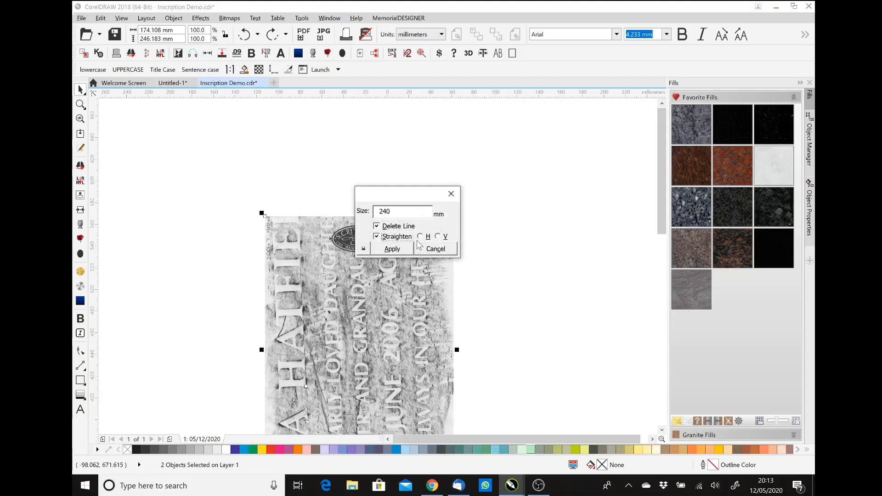
click(420, 236)
click(393, 249)
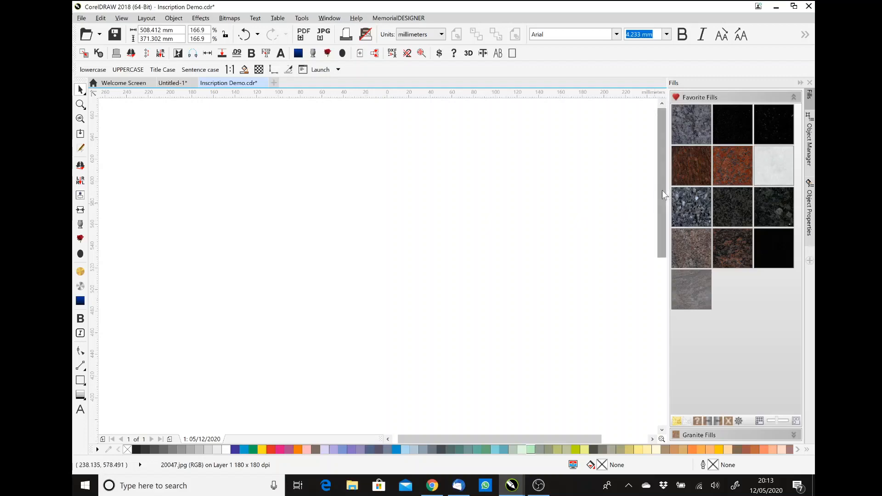
drag(663, 190, 664, 241)
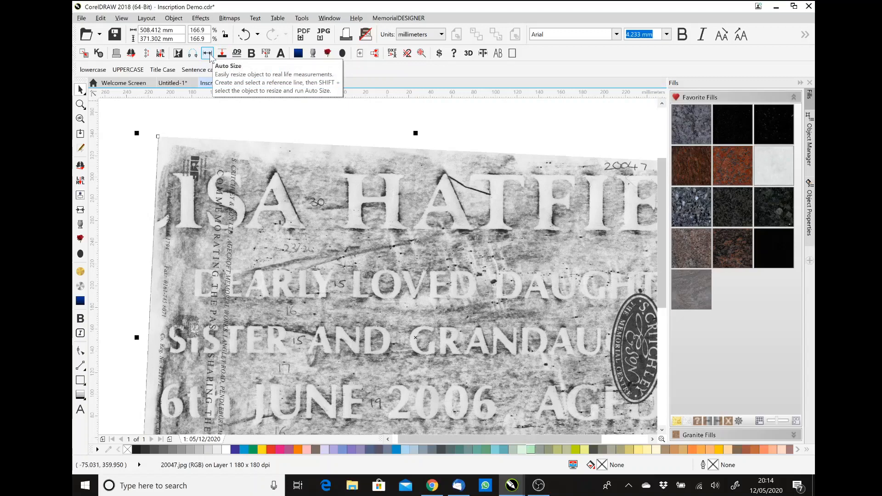
Move the Auto Size command onto the MD-UK Top toolbar just before Launch, and hide the MemorialDESIGNER toolbar
drag(210, 54, 297, 77)
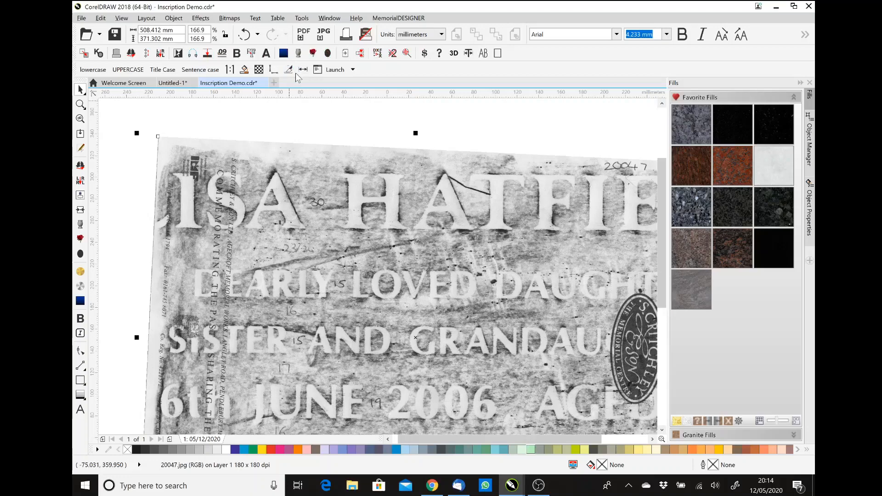
right_click(313, 55)
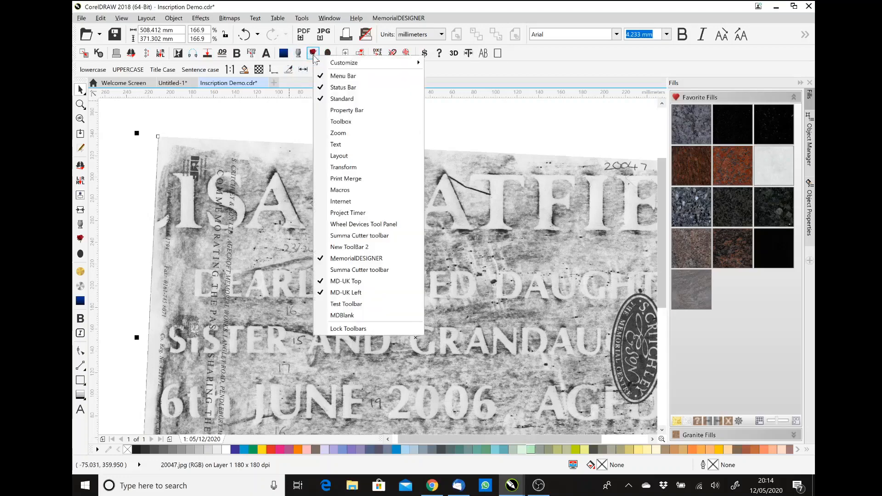
click(360, 261)
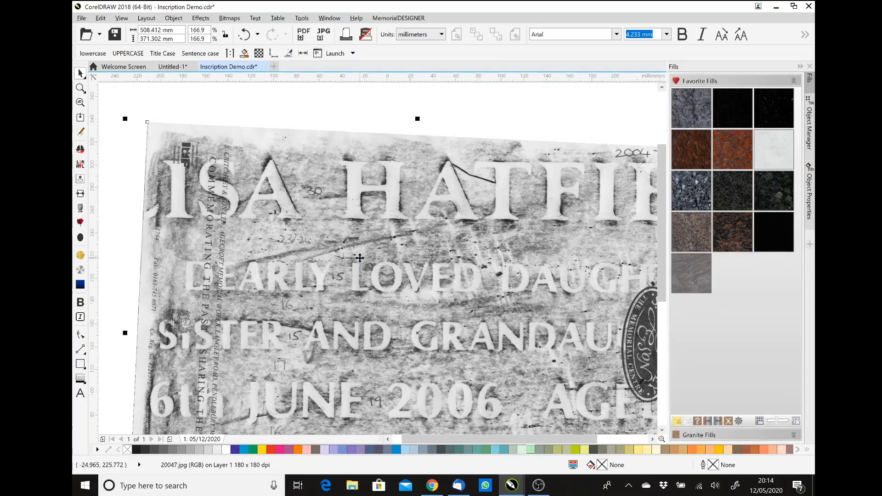